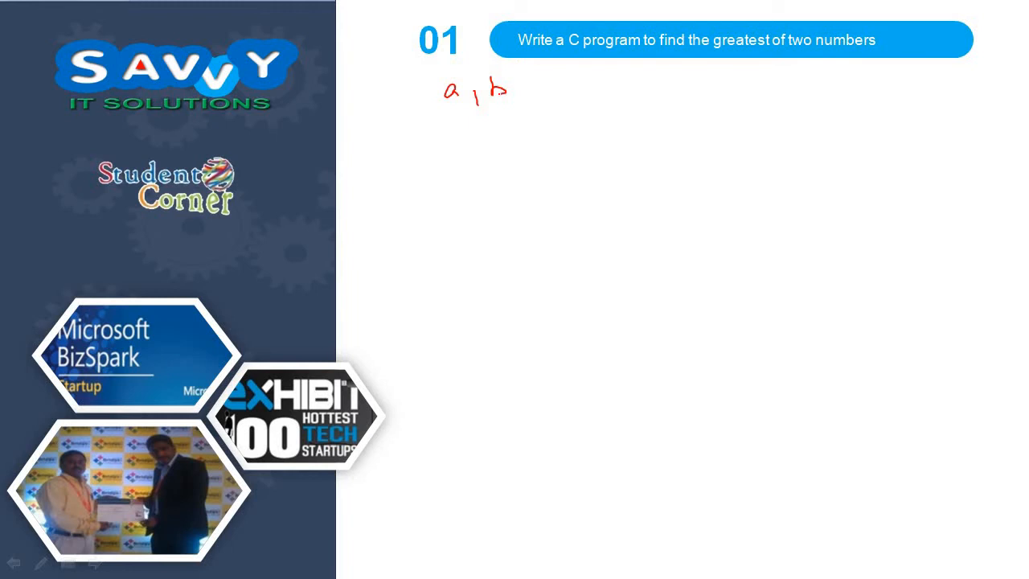
# Handwrite switch(a>b) with its opening brace below a, b
pyautogui.moveTo(405, 138)
pyautogui.mouseDown()
pyautogui.moveTo(394, 166)
pyautogui.moveTo(454, 155)
pyautogui.mouseUp()
pyautogui.moveTo(460, 129)
pyautogui.mouseDown()
pyautogui.moveTo(465, 157)
pyautogui.moveTo(476, 158)
pyautogui.mouseUp()
pyautogui.moveTo(508, 119)
pyautogui.mouseDown()
pyautogui.moveTo(492, 166)
pyautogui.moveTo(511, 148)
pyautogui.moveTo(549, 141)
pyautogui.moveTo(532, 151)
pyautogui.mouseUp()
pyautogui.moveTo(563, 122)
pyautogui.mouseDown()
pyautogui.moveTo(564, 150)
pyautogui.moveTo(591, 157)
pyautogui.mouseUp()
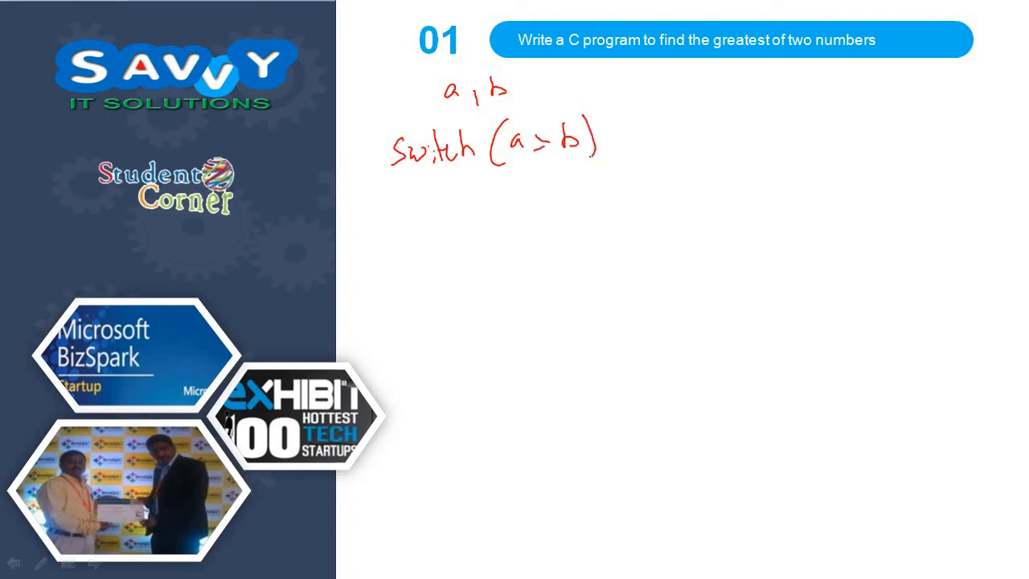
pyautogui.moveTo(397, 172)
pyautogui.mouseDown()
pyautogui.moveTo(394, 204)
pyautogui.moveTo(491, 227)
pyautogui.mouseUp()
# Write case 1: printf("%d is greatest", a) as the first case
pyautogui.moveTo(544, 204); pyautogui.dragTo(544, 225)
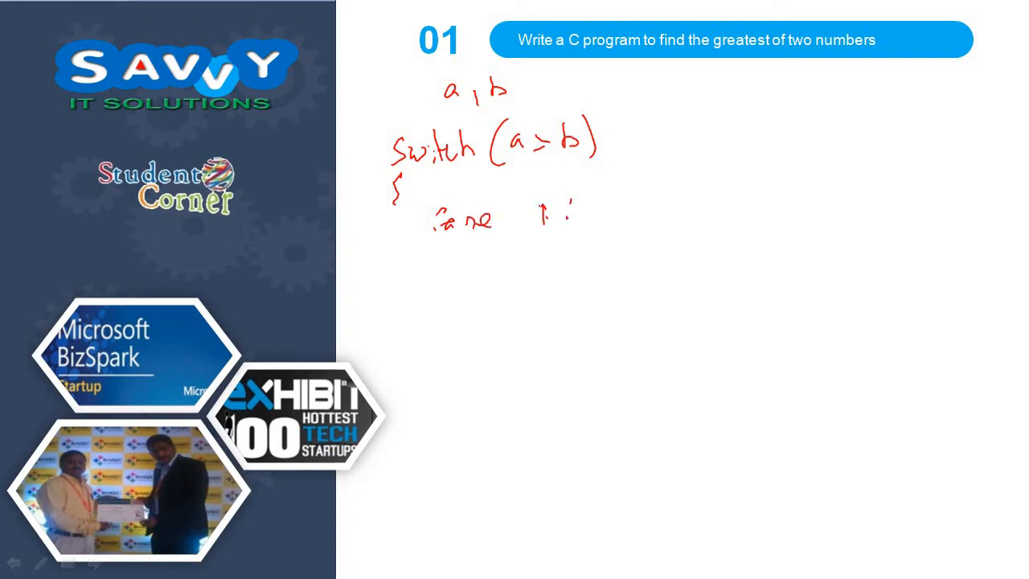
pyautogui.moveTo(605, 208)
pyautogui.mouseDown()
pyautogui.moveTo(607, 230)
pyautogui.moveTo(619, 216)
pyautogui.moveTo(646, 220)
pyautogui.mouseUp()
pyautogui.moveTo(658, 212); pyautogui.dragTo(674, 222)
pyautogui.moveTo(658, 207); pyautogui.dragTo(693, 207)
pyautogui.moveTo(701, 186)
pyautogui.mouseDown()
pyautogui.moveTo(696, 220)
pyautogui.moveTo(722, 222)
pyautogui.mouseUp()
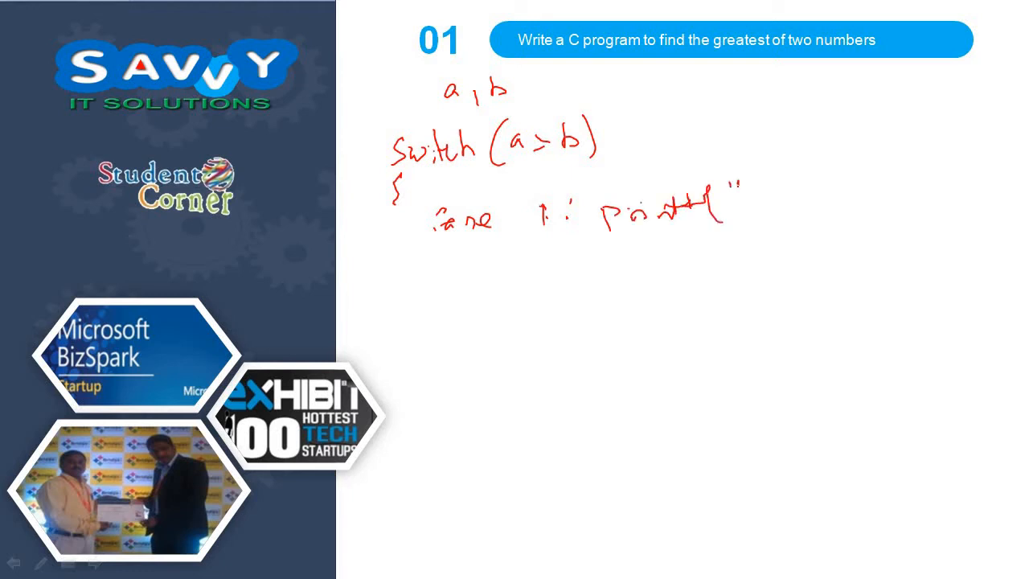
pyautogui.moveTo(761, 187)
pyautogui.mouseDown()
pyautogui.moveTo(756, 207)
pyautogui.moveTo(796, 203)
pyautogui.mouseUp()
pyautogui.moveTo(800, 179)
pyautogui.mouseDown()
pyautogui.moveTo(800, 204)
pyautogui.moveTo(827, 206)
pyautogui.mouseUp()
pyautogui.moveTo(839, 182)
pyautogui.mouseDown()
pyautogui.moveTo(843, 200)
pyautogui.moveTo(871, 193)
pyautogui.moveTo(878, 209)
pyautogui.moveTo(952, 177)
pyautogui.moveTo(971, 189)
pyautogui.mouseUp()
pyautogui.moveTo(972, 177)
pyautogui.mouseDown()
pyautogui.moveTo(989, 176)
pyautogui.moveTo(982, 209)
pyautogui.moveTo(1002, 193)
pyautogui.moveTo(1024, 205)
pyautogui.mouseUp()
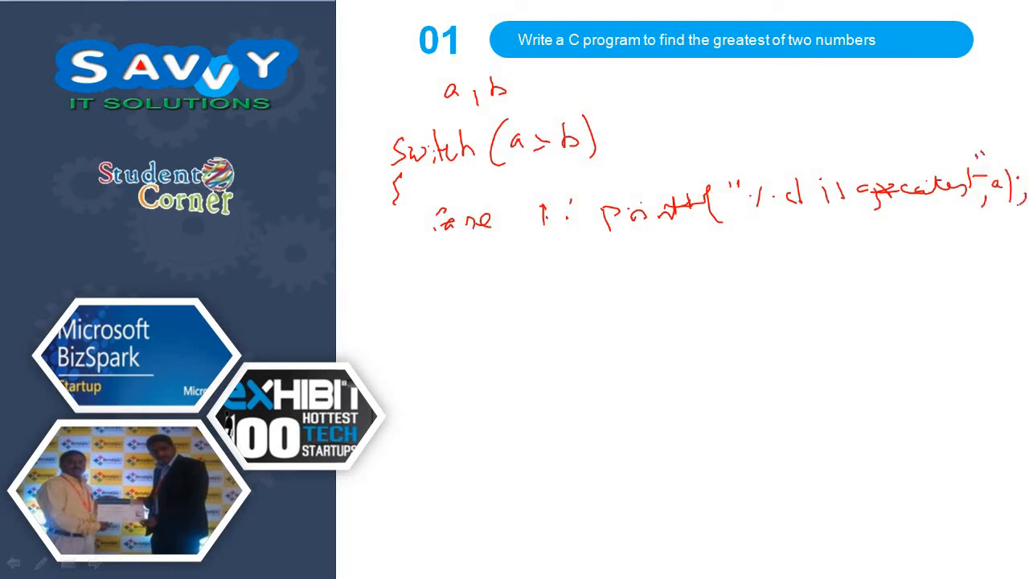
# End the case 1 printf and write break; beneath it
pyautogui.moveTo(613, 241)
pyautogui.mouseDown()
pyautogui.moveTo(621, 270)
pyautogui.moveTo(661, 261)
pyautogui.mouseUp()
pyautogui.moveTo(664, 248); pyautogui.dragTo(693, 261)
pyautogui.moveTo(698, 236)
pyautogui.mouseDown()
pyautogui.moveTo(709, 264)
pyautogui.moveTo(738, 241)
pyautogui.mouseUp()
pyautogui.moveTo(739, 254); pyautogui.dragTo(744, 275)
# Write the default: label on a new line below break
pyautogui.moveTo(429, 309); pyautogui.dragTo(437, 323)
pyautogui.moveTo(455, 312); pyautogui.dragTo(449, 323)
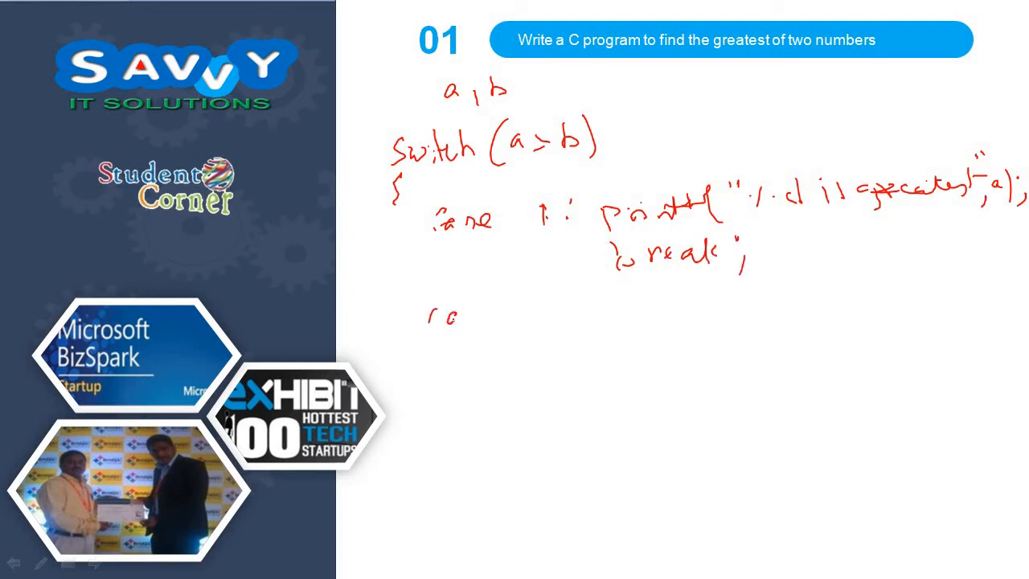
pyautogui.moveTo(433, 288)
pyautogui.mouseDown()
pyautogui.moveTo(427, 325)
pyautogui.moveTo(456, 321)
pyautogui.mouseUp()
pyautogui.moveTo(468, 286); pyautogui.dragTo(466, 352)
pyautogui.moveTo(463, 305)
pyautogui.mouseDown()
pyautogui.moveTo(495, 325)
pyautogui.moveTo(537, 323)
pyautogui.moveTo(540, 307)
pyautogui.mouseUp()
pyautogui.moveTo(568, 291); pyautogui.dragTo(574, 314)
# Write printf("%d is greatest", b); after default and close the switch with a brace
pyautogui.moveTo(600, 294)
pyautogui.mouseDown()
pyautogui.moveTo(599, 329)
pyautogui.moveTo(616, 307)
pyautogui.mouseUp()
pyautogui.moveTo(608, 303)
pyautogui.mouseDown()
pyautogui.moveTo(643, 315)
pyautogui.moveTo(672, 289)
pyautogui.moveTo(680, 298)
pyautogui.mouseUp()
pyautogui.moveTo(678, 283); pyautogui.dragTo(684, 310)
pyautogui.moveTo(711, 278)
pyautogui.mouseDown()
pyautogui.moveTo(708, 323)
pyautogui.moveTo(734, 294)
pyautogui.mouseUp()
pyautogui.moveTo(754, 280)
pyautogui.mouseDown()
pyautogui.moveTo(748, 311)
pyautogui.moveTo(776, 306)
pyautogui.mouseUp()
pyautogui.moveTo(812, 285)
pyautogui.mouseDown()
pyautogui.moveTo(813, 309)
pyautogui.moveTo(896, 294)
pyautogui.mouseUp()
pyautogui.moveTo(897, 283)
pyautogui.mouseDown()
pyautogui.moveTo(925, 296)
pyautogui.moveTo(969, 265)
pyautogui.moveTo(979, 286)
pyautogui.mouseUp()
pyautogui.moveTo(988, 257); pyautogui.dragTo(996, 282)
pyautogui.moveTo(1003, 257)
pyautogui.mouseDown()
pyautogui.moveTo(1005, 286)
pyautogui.moveTo(1023, 288)
pyautogui.mouseUp()
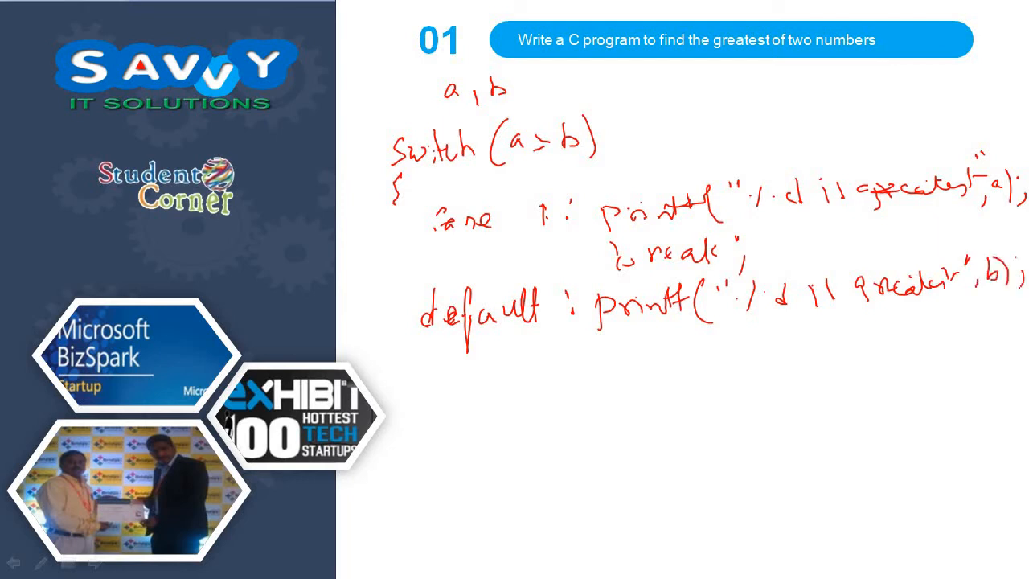
pyautogui.moveTo(393, 365); pyautogui.dragTo(394, 412)
# Box the case 1 printf and write g = a as its replacement action
pyautogui.moveTo(610, 186)
pyautogui.mouseDown()
pyautogui.moveTo(624, 190)
pyautogui.moveTo(594, 238)
pyautogui.mouseUp()
pyautogui.moveTo(624, 233); pyautogui.dragTo(646, 229)
pyautogui.moveTo(595, 201)
pyautogui.mouseDown()
pyautogui.moveTo(997, 141)
pyautogui.moveTo(1026, 205)
pyautogui.moveTo(630, 231)
pyautogui.mouseUp()
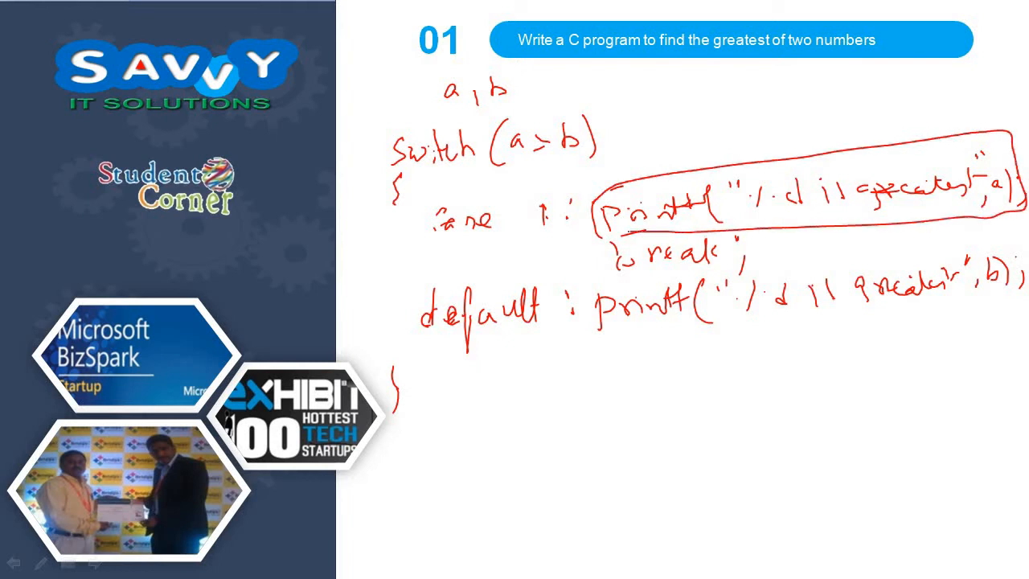
pyautogui.moveTo(614, 149)
pyautogui.mouseDown()
pyautogui.moveTo(626, 175)
pyautogui.moveTo(714, 147)
pyautogui.moveTo(733, 152)
pyautogui.mouseUp()
# Box the default printf and write g = b beneath it
pyautogui.moveTo(589, 291)
pyautogui.mouseDown()
pyautogui.moveTo(591, 347)
pyautogui.moveTo(847, 257)
pyautogui.moveTo(1026, 265)
pyautogui.moveTo(757, 330)
pyautogui.mouseUp()
pyautogui.moveTo(575, 344); pyautogui.dragTo(759, 332)
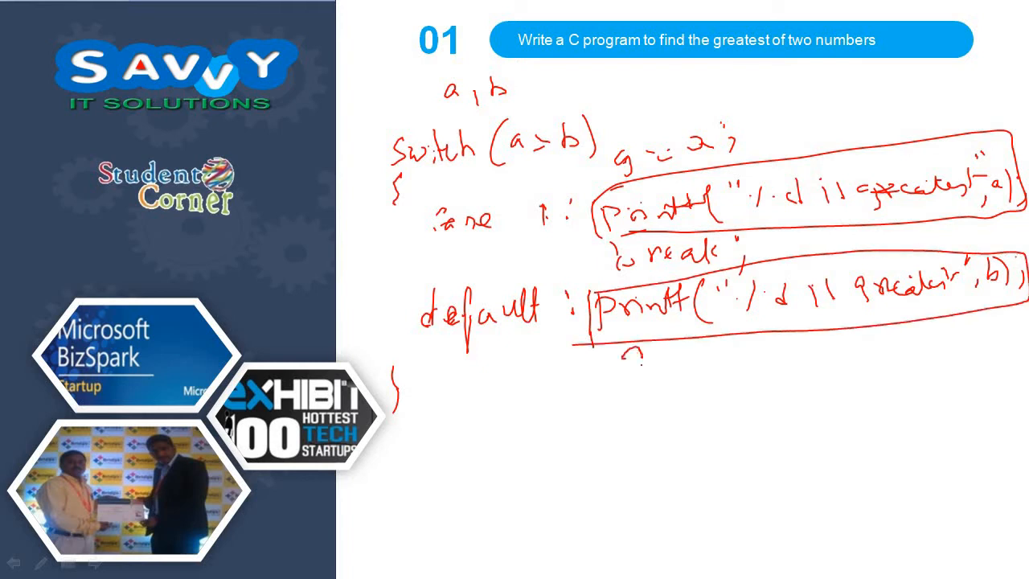
pyautogui.moveTo(636, 347)
pyautogui.mouseDown()
pyautogui.moveTo(640, 375)
pyautogui.moveTo(665, 357)
pyautogui.mouseUp()
pyautogui.moveTo(650, 368); pyautogui.dragTo(659, 368)
pyautogui.moveTo(680, 338)
pyautogui.mouseDown()
pyautogui.moveTo(680, 366)
pyautogui.moveTo(706, 375)
pyautogui.mouseUp()
# Add printf("%d is greatest", g); after the switch and advance to the leap-year slide
pyautogui.moveTo(415, 434)
pyautogui.mouseDown()
pyautogui.moveTo(514, 446)
pyautogui.moveTo(543, 426)
pyautogui.mouseUp()
pyautogui.moveTo(550, 402)
pyautogui.mouseDown()
pyautogui.moveTo(543, 447)
pyautogui.moveTo(569, 411)
pyautogui.mouseUp()
pyautogui.moveTo(604, 407)
pyautogui.mouseDown()
pyautogui.moveTo(603, 435)
pyautogui.moveTo(696, 428)
pyautogui.mouseUp()
pyautogui.moveTo(710, 410)
pyautogui.mouseDown()
pyautogui.moveTo(729, 449)
pyautogui.moveTo(780, 415)
pyautogui.moveTo(814, 418)
pyautogui.moveTo(842, 394)
pyautogui.moveTo(863, 405)
pyautogui.moveTo(865, 394)
pyautogui.mouseUp()
pyautogui.moveTo(884, 413); pyautogui.dragTo(883, 425)
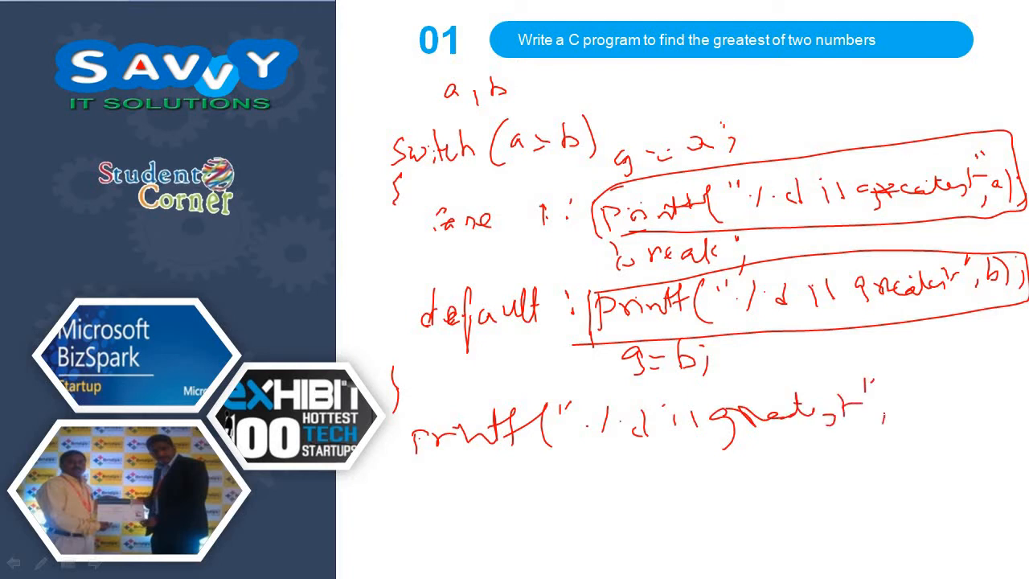
pyautogui.moveTo(908, 388)
pyautogui.mouseDown()
pyautogui.moveTo(919, 420)
pyautogui.moveTo(939, 423)
pyautogui.mouseUp()
pyautogui.press('pagedown')
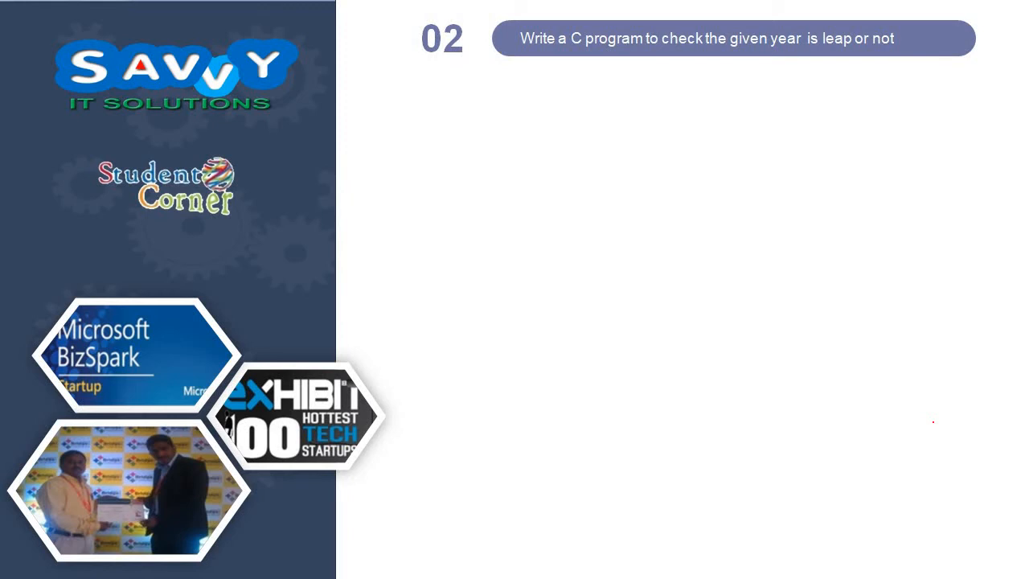
# Note Y means year and write switch(y%4==0) below it
pyautogui.moveTo(429, 79)
pyautogui.mouseDown()
pyautogui.moveTo(442, 99)
pyautogui.moveTo(479, 87)
pyautogui.moveTo(570, 88)
pyautogui.mouseUp()
pyautogui.moveTo(399, 140)
pyautogui.mouseDown()
pyautogui.moveTo(386, 161)
pyautogui.moveTo(428, 156)
pyautogui.mouseUp()
pyautogui.moveTo(440, 147)
pyautogui.mouseDown()
pyautogui.moveTo(442, 158)
pyautogui.moveTo(584, 135)
pyautogui.moveTo(595, 148)
pyautogui.moveTo(605, 132)
pyautogui.moveTo(624, 131)
pyautogui.mouseUp()
pyautogui.moveTo(632, 126)
pyautogui.mouseDown()
pyautogui.moveTo(648, 123)
pyautogui.moveTo(645, 132)
pyautogui.mouseUp()
pyautogui.moveTo(654, 121)
pyautogui.mouseDown()
pyautogui.moveTo(664, 134)
pyautogui.moveTo(680, 127)
pyautogui.moveTo(666, 148)
pyautogui.mouseUp()
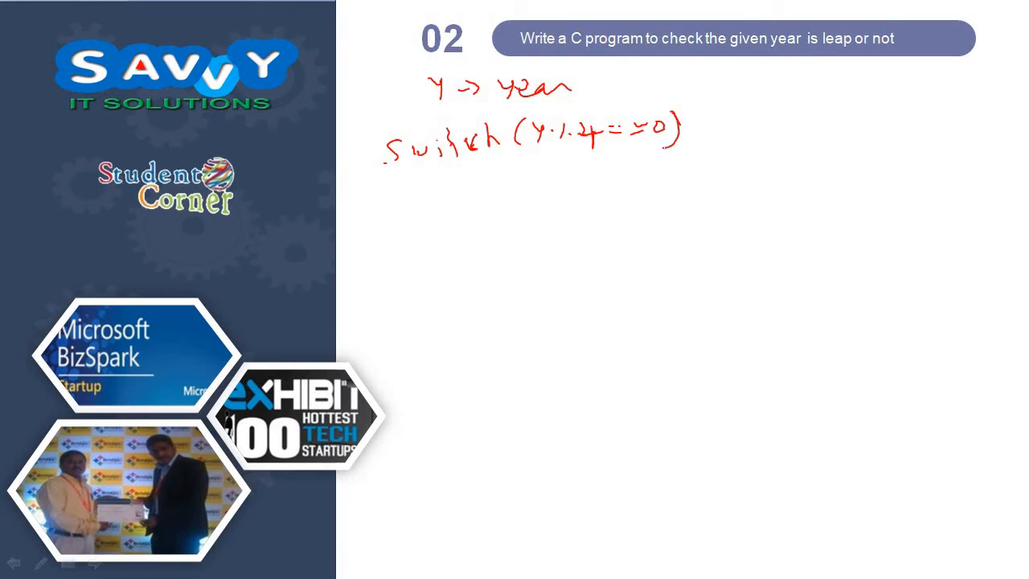
pyautogui.moveTo(446, 122); pyautogui.dragTo(450, 161)
pyautogui.moveTo(447, 135); pyautogui.dragTo(462, 133)
# Open the block and write case 1: printf("%d is leap year", y);
pyautogui.moveTo(384, 172); pyautogui.dragTo(376, 206)
pyautogui.moveTo(439, 194)
pyautogui.mouseDown()
pyautogui.moveTo(434, 217)
pyautogui.moveTo(471, 217)
pyautogui.moveTo(488, 196)
pyautogui.moveTo(574, 212)
pyautogui.moveTo(635, 177)
pyautogui.mouseUp()
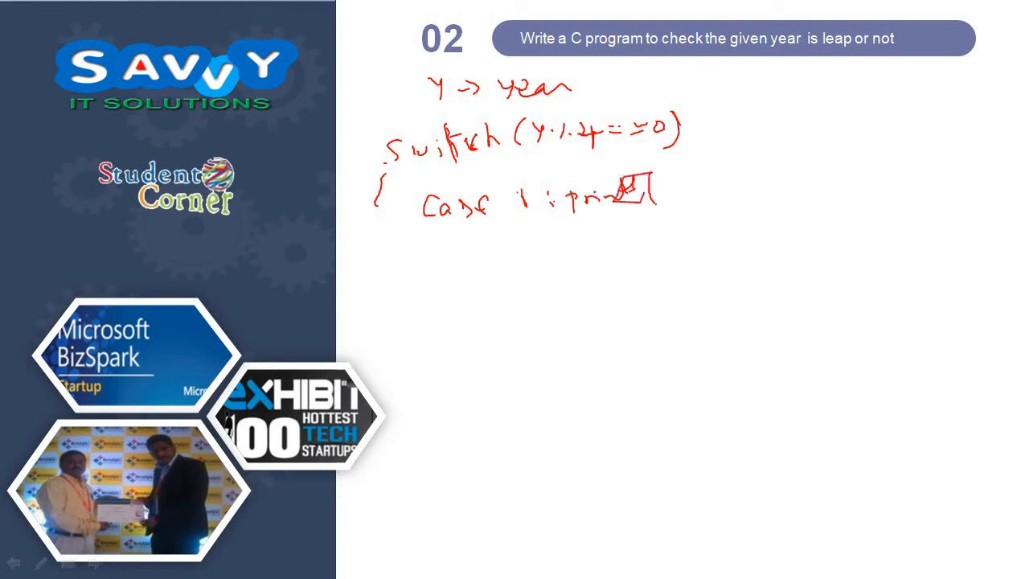
pyautogui.moveTo(632, 186); pyautogui.dragTo(619, 197)
pyautogui.moveTo(705, 169)
pyautogui.mouseDown()
pyautogui.moveTo(702, 187)
pyautogui.moveTo(740, 174)
pyautogui.moveTo(750, 184)
pyautogui.moveTo(775, 182)
pyautogui.mouseUp()
pyautogui.moveTo(789, 166)
pyautogui.mouseDown()
pyautogui.moveTo(873, 192)
pyautogui.moveTo(944, 176)
pyautogui.mouseUp()
pyautogui.moveTo(951, 134)
pyautogui.mouseDown()
pyautogui.moveTo(958, 180)
pyautogui.moveTo(979, 179)
pyautogui.mouseUp()
pyautogui.moveTo(989, 138)
pyautogui.mouseDown()
pyautogui.moveTo(991, 182)
pyautogui.moveTo(1000, 176)
pyautogui.mouseUp()
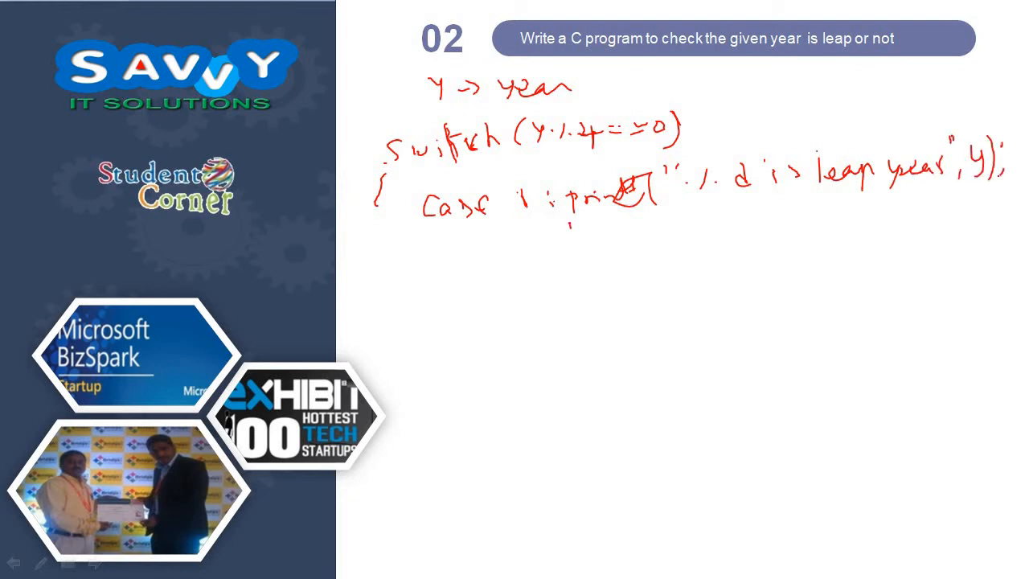
# Write break; then default: printf on the following lines
pyautogui.moveTo(569, 225)
pyautogui.mouseDown()
pyautogui.moveTo(582, 245)
pyautogui.moveTo(598, 243)
pyautogui.mouseUp()
pyautogui.moveTo(605, 232)
pyautogui.mouseDown()
pyautogui.moveTo(616, 245)
pyautogui.moveTo(643, 241)
pyautogui.mouseUp()
pyautogui.moveTo(647, 232); pyautogui.dragTo(659, 238)
pyautogui.moveTo(683, 219); pyautogui.dragTo(683, 241)
pyautogui.moveTo(425, 267)
pyautogui.mouseDown()
pyautogui.moveTo(426, 294)
pyautogui.moveTo(451, 286)
pyautogui.moveTo(462, 307)
pyautogui.moveTo(478, 289)
pyautogui.moveTo(539, 278)
pyautogui.mouseUp()
pyautogui.moveTo(426, 267); pyautogui.dragTo(426, 295)
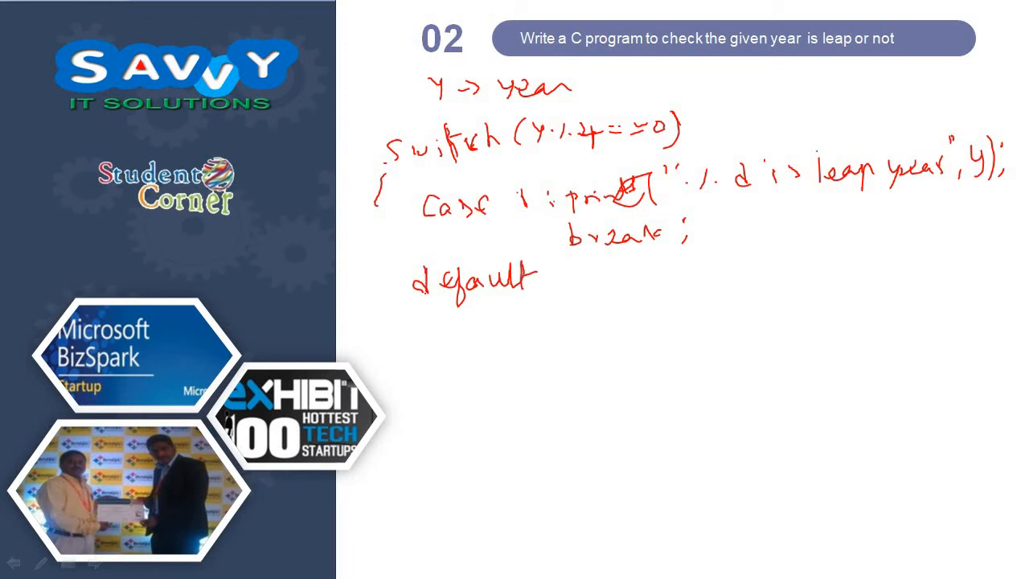
pyautogui.moveTo(566, 273)
pyautogui.mouseDown()
pyautogui.moveTo(573, 299)
pyautogui.moveTo(632, 280)
pyautogui.moveTo(648, 292)
pyautogui.mouseUp()
# Complete the "%d is non-leap year", y); message, close the switch brace, and advance to slide 03
pyautogui.moveTo(658, 259); pyautogui.dragTo(685, 289)
pyautogui.moveTo(715, 254)
pyautogui.mouseDown()
pyautogui.moveTo(717, 286)
pyautogui.moveTo(707, 286)
pyautogui.moveTo(734, 286)
pyautogui.mouseUp()
pyautogui.moveTo(753, 265)
pyautogui.mouseDown()
pyautogui.moveTo(748, 282)
pyautogui.moveTo(803, 282)
pyautogui.mouseUp()
pyautogui.moveTo(807, 265)
pyautogui.mouseDown()
pyautogui.moveTo(822, 281)
pyautogui.moveTo(845, 275)
pyautogui.mouseUp()
pyautogui.moveTo(853, 253)
pyautogui.mouseDown()
pyautogui.moveTo(864, 277)
pyautogui.moveTo(899, 273)
pyautogui.mouseUp()
pyautogui.moveTo(895, 259)
pyautogui.mouseDown()
pyautogui.moveTo(902, 292)
pyautogui.moveTo(952, 270)
pyautogui.mouseUp()
pyautogui.rightClick(913, 270)
pyautogui.click(724, 241)
pyautogui.moveTo(945, 256); pyautogui.dragTo(985, 279)
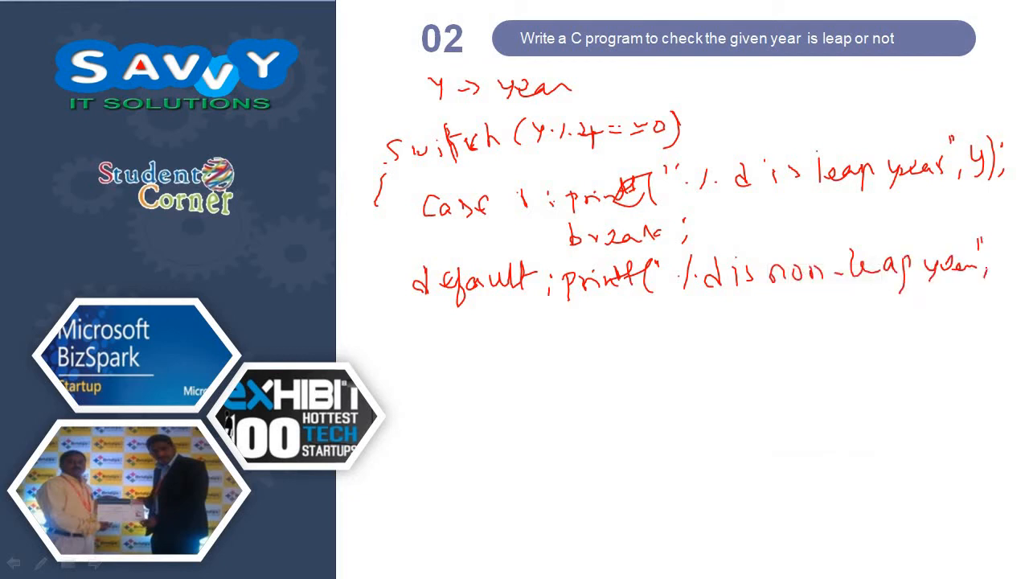
pyautogui.moveTo(994, 242); pyautogui.dragTo(1015, 283)
pyautogui.moveTo(373, 324); pyautogui.dragTo(381, 367)
pyautogui.press('pagedown')
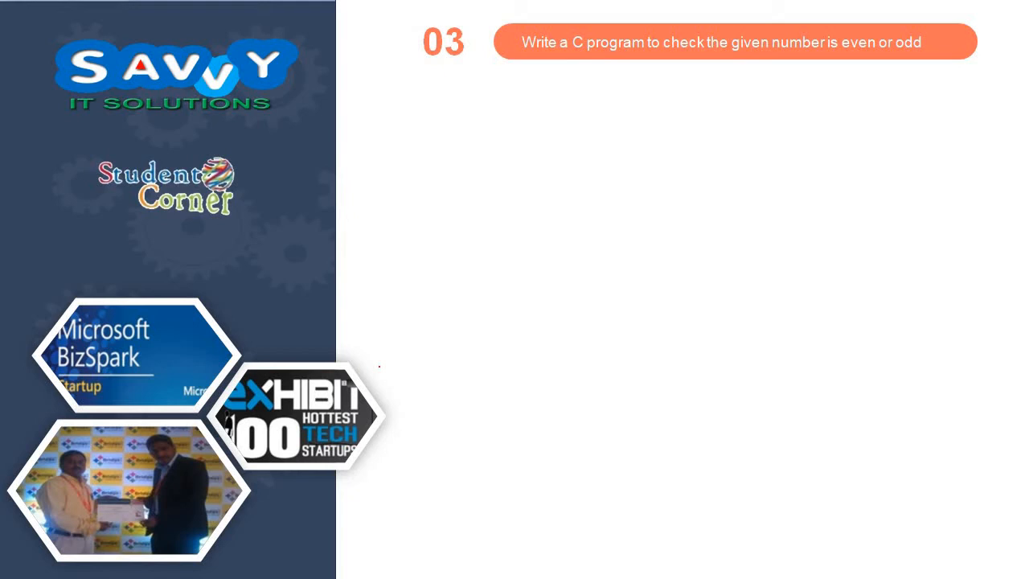
# Write switch(n%2==0) with its opening brace and case 1 on the even/odd slide
pyautogui.moveTo(412, 117)
pyautogui.mouseDown()
pyautogui.moveTo(400, 142)
pyautogui.moveTo(452, 132)
pyautogui.mouseUp()
pyautogui.moveTo(446, 124); pyautogui.dragTo(456, 123)
pyautogui.moveTo(463, 126)
pyautogui.mouseDown()
pyautogui.moveTo(468, 112)
pyautogui.moveTo(479, 129)
pyautogui.mouseUp()
pyautogui.moveTo(483, 103); pyautogui.dragTo(486, 129)
pyautogui.moveTo(517, 97)
pyautogui.mouseDown()
pyautogui.moveTo(517, 138)
pyautogui.moveTo(569, 124)
pyautogui.mouseUp()
pyautogui.moveTo(557, 113)
pyautogui.mouseDown()
pyautogui.moveTo(605, 122)
pyautogui.moveTo(628, 109)
pyautogui.mouseUp()
pyautogui.moveTo(620, 117); pyautogui.dragTo(648, 108)
pyautogui.moveTo(659, 98); pyautogui.dragTo(685, 125)
pyautogui.moveTo(398, 158)
pyautogui.mouseDown()
pyautogui.moveTo(394, 193)
pyautogui.moveTo(481, 203)
pyautogui.mouseUp()
pyautogui.moveTo(513, 187)
pyautogui.mouseDown()
pyautogui.moveTo(514, 204)
pyautogui.moveTo(456, 206)
pyautogui.mouseUp()
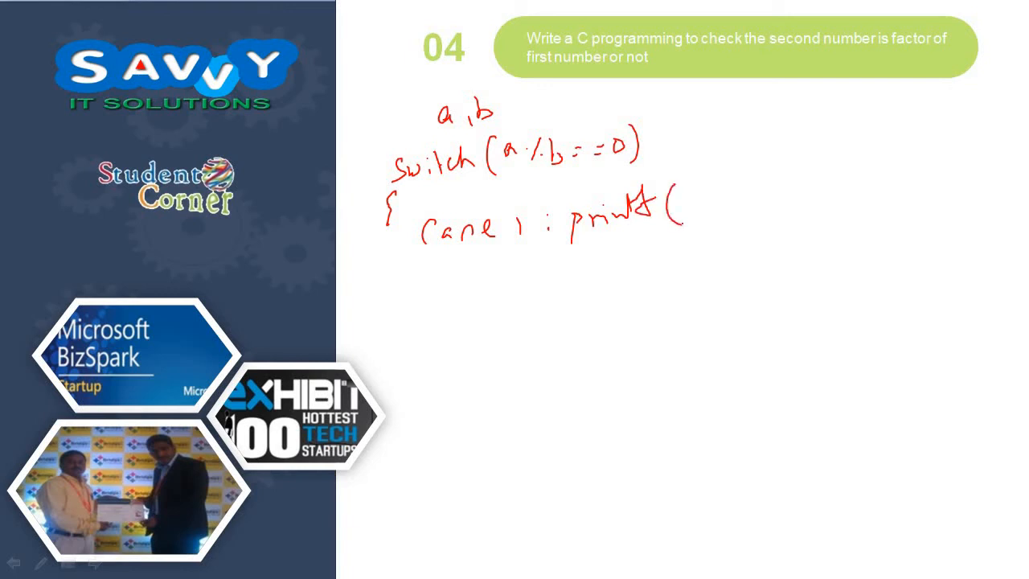
# Write the case 1 format string "%d is factor" inside printf
pyautogui.moveTo(682, 180); pyautogui.dragTo(709, 209)
pyautogui.moveTo(751, 183)
pyautogui.mouseDown()
pyautogui.moveTo(748, 206)
pyautogui.moveTo(738, 206)
pyautogui.mouseUp()
pyautogui.moveTo(781, 190)
pyautogui.mouseDown()
pyautogui.moveTo(785, 207)
pyautogui.moveTo(825, 208)
pyautogui.moveTo(833, 193)
pyautogui.mouseUp()
pyautogui.moveTo(838, 190); pyautogui.dragTo(877, 199)
pyautogui.moveTo(872, 185); pyautogui.dragTo(894, 194)
pyautogui.moveTo(895, 181); pyautogui.dragTo(910, 199)
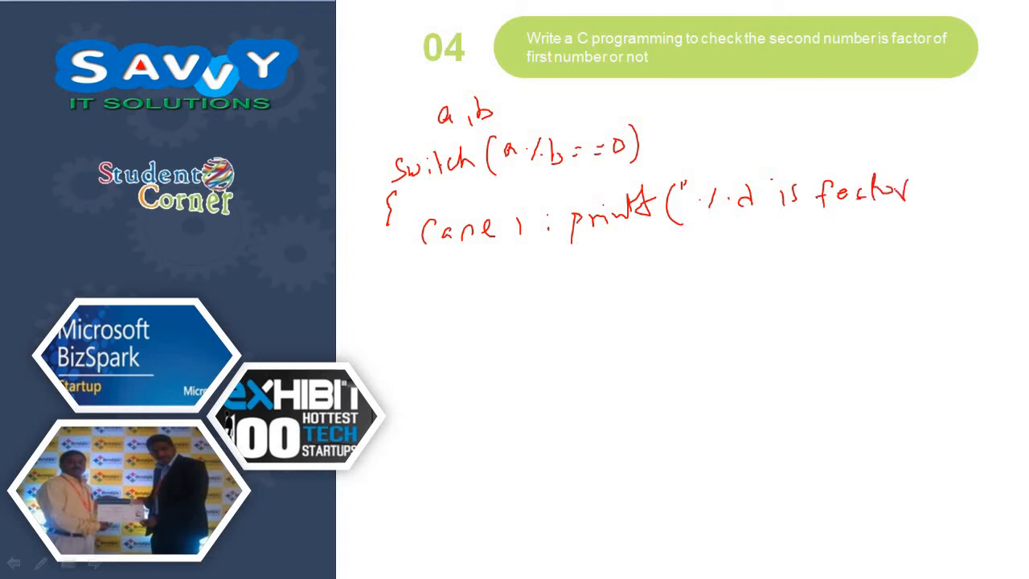
pyautogui.moveTo(844, 188); pyautogui.dragTo(856, 200)
pyautogui.moveTo(941, 187)
pyautogui.mouseDown()
pyautogui.moveTo(947, 201)
pyautogui.moveTo(936, 201)
pyautogui.moveTo(946, 203)
pyautogui.moveTo(984, 191)
pyautogui.mouseUp()
# Dismiss stray pop-up menus, finish "of %d" and pass b, a to close the printf
pyautogui.rightClick(943, 185)
pyautogui.press('Escape')
pyautogui.rightClick(941, 185)
pyautogui.press('Escape')
pyautogui.moveTo(974, 185); pyautogui.dragTo(986, 191)
pyautogui.moveTo(990, 152); pyautogui.dragTo(996, 159)
pyautogui.moveTo(903, 221)
pyautogui.mouseDown()
pyautogui.moveTo(917, 242)
pyautogui.moveTo(954, 233)
pyautogui.moveTo(961, 246)
pyautogui.mouseUp()
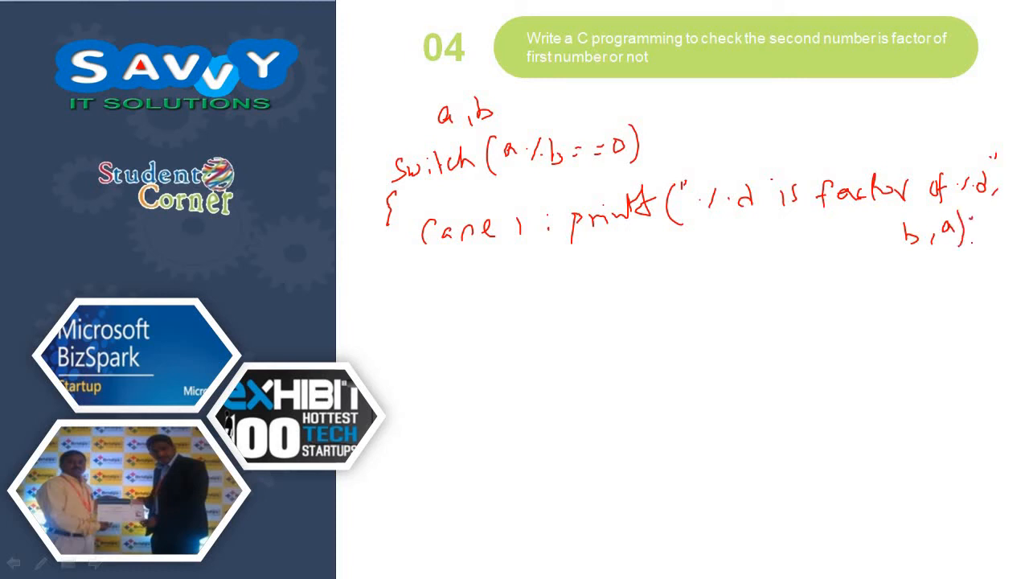
# Write break; under case 1 and default: on the next line
pyautogui.moveTo(560, 264)
pyautogui.mouseDown()
pyautogui.moveTo(571, 285)
pyautogui.moveTo(645, 286)
pyautogui.mouseUp()
pyautogui.moveTo(641, 262)
pyautogui.mouseDown()
pyautogui.moveTo(644, 286)
pyautogui.moveTo(672, 296)
pyautogui.mouseUp()
pyautogui.moveTo(420, 316)
pyautogui.mouseDown()
pyautogui.moveTo(405, 338)
pyautogui.moveTo(447, 341)
pyautogui.moveTo(455, 353)
pyautogui.moveTo(467, 337)
pyautogui.mouseUp()
pyautogui.moveTo(470, 333); pyautogui.dragTo(514, 344)
pyautogui.moveTo(521, 311)
pyautogui.mouseDown()
pyautogui.moveTo(524, 341)
pyautogui.moveTo(533, 321)
pyautogui.mouseUp()
pyautogui.moveTo(547, 321)
pyautogui.mouseDown()
pyautogui.moveTo(566, 347)
pyautogui.moveTo(579, 332)
pyautogui.mouseUp()
# Write the default printf "%d is not a factor" message, strike the header typo, and advance to slide 05
pyautogui.moveTo(583, 323); pyautogui.dragTo(604, 335)
pyautogui.moveTo(607, 325); pyautogui.dragTo(639, 334)
pyautogui.moveTo(643, 310)
pyautogui.mouseDown()
pyautogui.moveTo(653, 333)
pyautogui.moveTo(674, 342)
pyautogui.mouseUp()
pyautogui.moveTo(678, 302); pyautogui.dragTo(680, 314)
pyautogui.moveTo(686, 297); pyautogui.dragTo(717, 335)
pyautogui.moveTo(759, 301)
pyautogui.mouseDown()
pyautogui.moveTo(761, 330)
pyautogui.moveTo(794, 330)
pyautogui.mouseUp()
pyautogui.moveTo(812, 314)
pyautogui.mouseDown()
pyautogui.moveTo(808, 331)
pyautogui.moveTo(866, 327)
pyautogui.mouseUp()
pyautogui.moveTo(878, 303)
pyautogui.mouseDown()
pyautogui.moveTo(880, 328)
pyautogui.moveTo(894, 314)
pyautogui.mouseUp()
pyautogui.moveTo(922, 310)
pyautogui.mouseDown()
pyautogui.moveTo(913, 320)
pyautogui.moveTo(935, 327)
pyautogui.mouseUp()
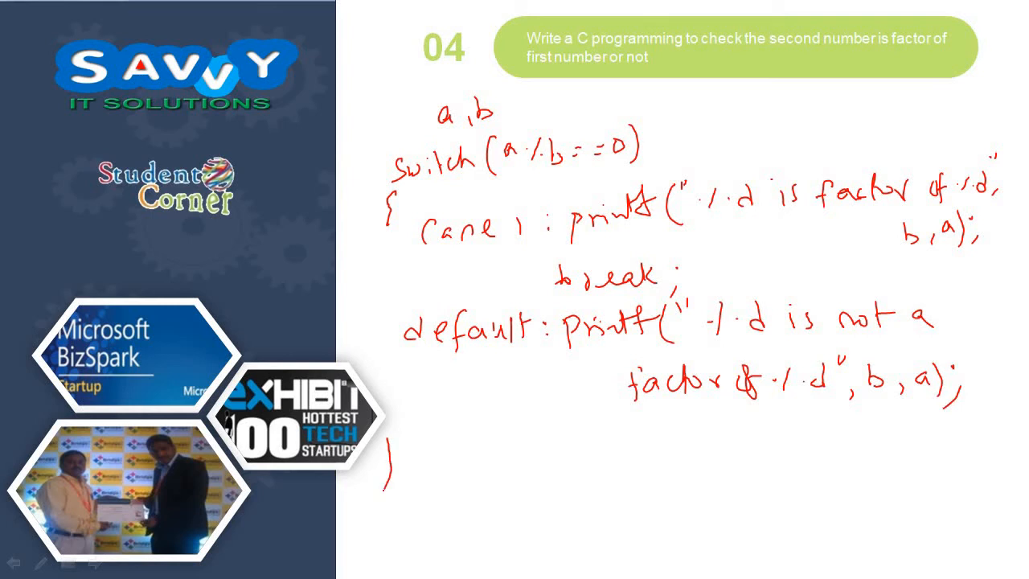
pyautogui.moveTo(653, 39); pyautogui.dragTo(678, 40)
pyautogui.press('Next')
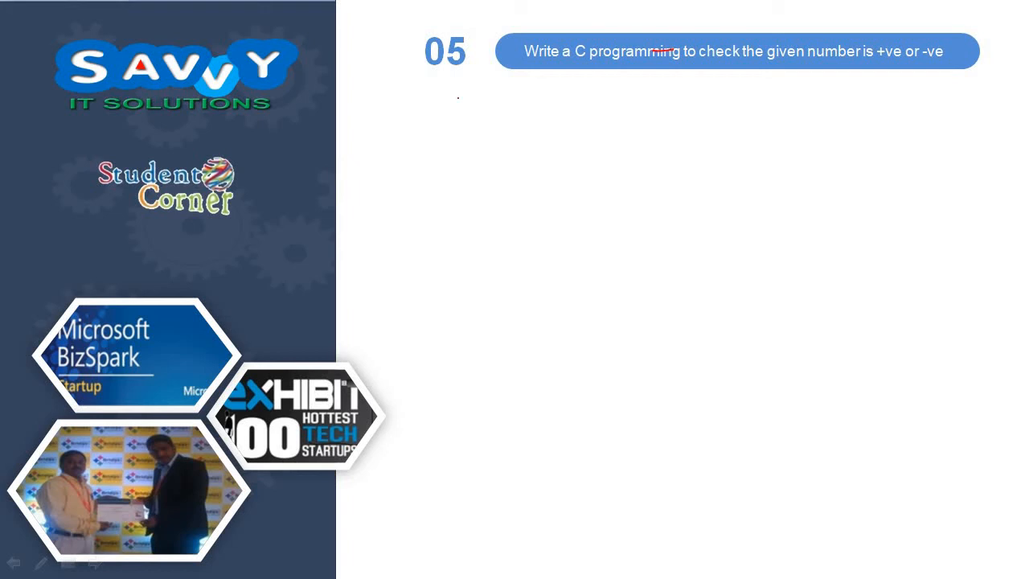
# Ink the header switch(n>=0) with its opening brace, dismissing accidental context menus
pyautogui.moveTo(459, 97); pyautogui.dragTo(470, 108)
pyautogui.moveTo(402, 144); pyautogui.dragTo(402, 163)
pyautogui.moveTo(455, 137)
pyautogui.mouseDown()
pyautogui.moveTo(440, 159)
pyautogui.moveTo(574, 136)
pyautogui.moveTo(583, 146)
pyautogui.mouseUp()
pyautogui.moveTo(439, 169); pyautogui.dragTo(442, 175)
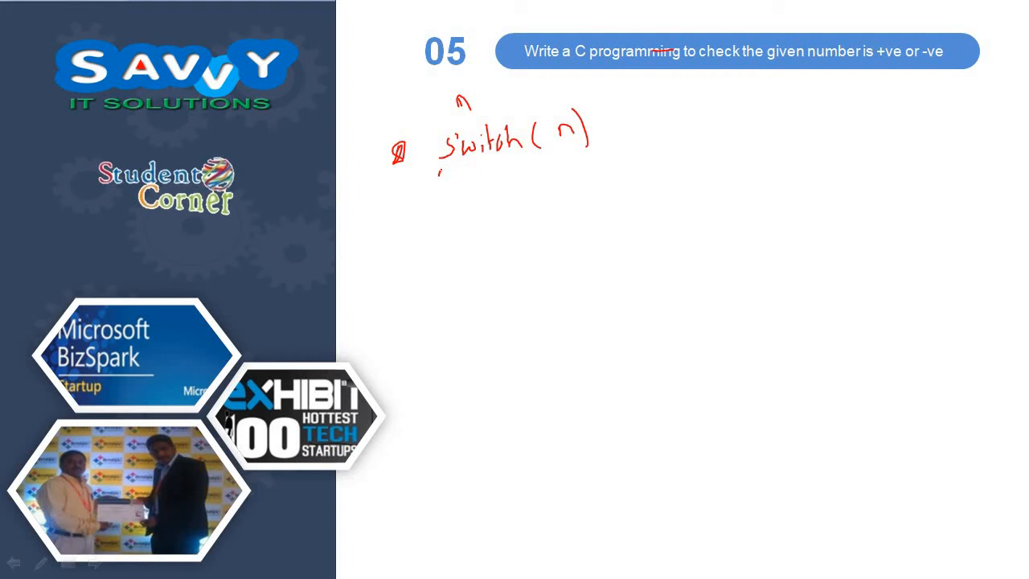
pyautogui.rightClick(463, 114)
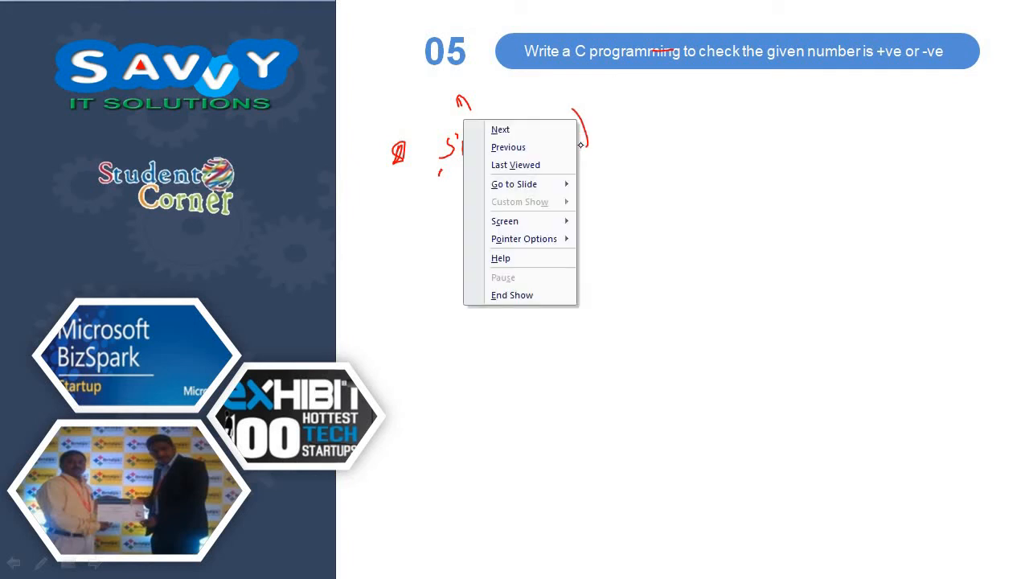
pyautogui.press('Escape')
pyautogui.moveTo(567, 117)
pyautogui.mouseDown()
pyautogui.moveTo(590, 141)
pyautogui.moveTo(605, 127)
pyautogui.moveTo(640, 143)
pyautogui.mouseUp()
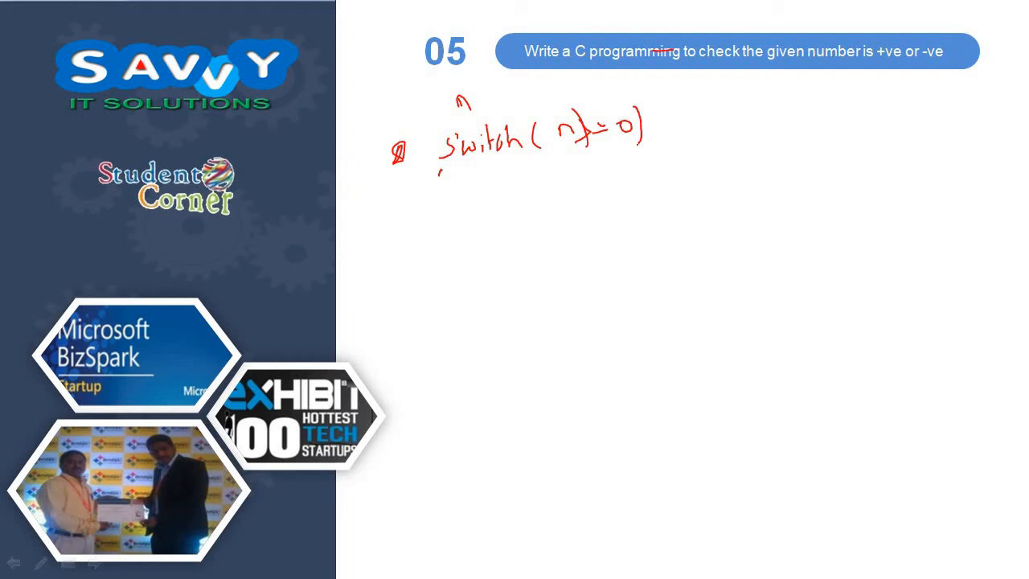
pyautogui.moveTo(439, 169)
pyautogui.mouseDown()
pyautogui.moveTo(434, 198)
pyautogui.moveTo(486, 215)
pyautogui.moveTo(555, 202)
pyautogui.moveTo(608, 224)
pyautogui.moveTo(614, 193)
pyautogui.moveTo(663, 197)
pyautogui.moveTo(678, 183)
pyautogui.mouseUp()
pyautogui.rightClick(659, 190)
pyautogui.press('Escape')
# Write case 1 with printf("%d is +ve") and break; beneath it
pyautogui.moveTo(687, 166)
pyautogui.mouseDown()
pyautogui.moveTo(683, 193)
pyautogui.moveTo(693, 181)
pyautogui.mouseUp()
pyautogui.moveTo(711, 161); pyautogui.dragTo(704, 196)
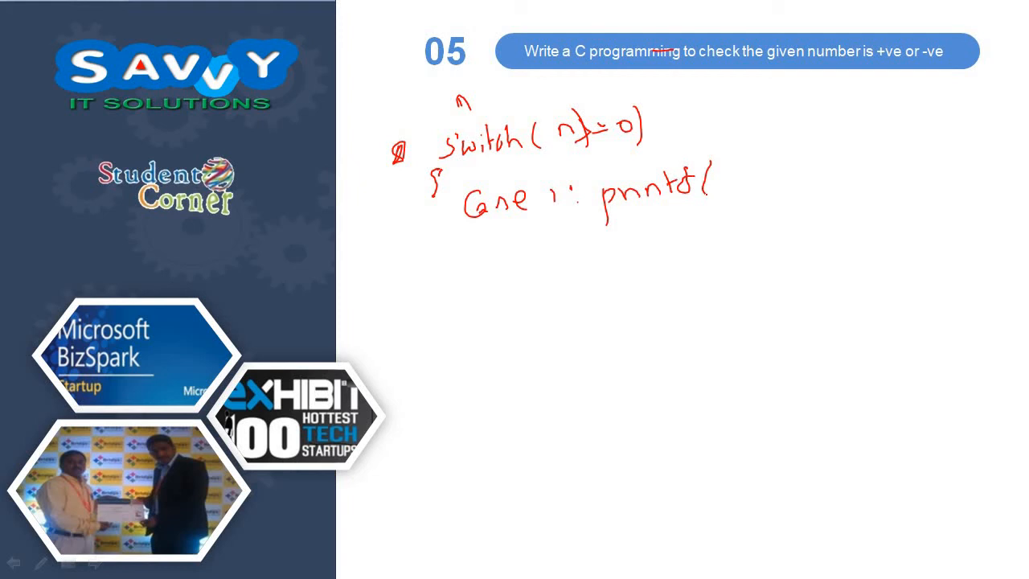
pyautogui.moveTo(761, 164)
pyautogui.mouseDown()
pyautogui.moveTo(764, 180)
pyautogui.moveTo(780, 182)
pyautogui.mouseUp()
pyautogui.moveTo(801, 156)
pyautogui.mouseDown()
pyautogui.moveTo(796, 182)
pyautogui.moveTo(887, 170)
pyautogui.moveTo(876, 174)
pyautogui.mouseUp()
pyautogui.moveTo(892, 158)
pyautogui.mouseDown()
pyautogui.moveTo(904, 171)
pyautogui.moveTo(922, 168)
pyautogui.moveTo(924, 149)
pyautogui.moveTo(936, 176)
pyautogui.moveTo(971, 162)
pyautogui.moveTo(999, 171)
pyautogui.mouseUp()
pyautogui.moveTo(598, 230)
pyautogui.mouseDown()
pyautogui.moveTo(606, 249)
pyautogui.moveTo(688, 235)
pyautogui.mouseUp()
pyautogui.rightClick(611, 241)
pyautogui.press('Escape')
pyautogui.moveTo(710, 214); pyautogui.dragTo(705, 248)
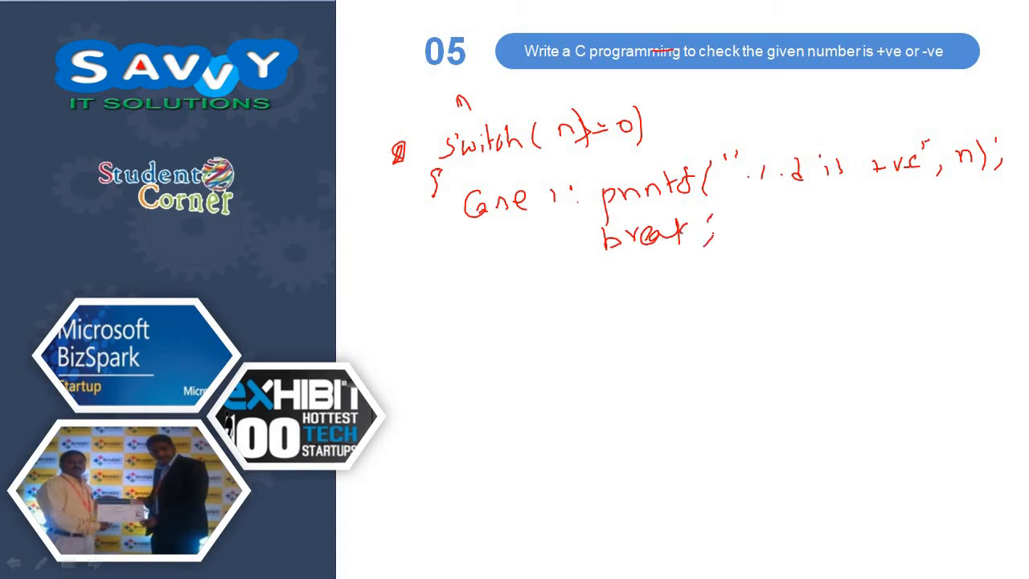
# Write default: printf("%d is -ve") and the closing brace of the switch
pyautogui.moveTo(471, 262)
pyautogui.mouseDown()
pyautogui.moveTo(459, 295)
pyautogui.moveTo(498, 287)
pyautogui.moveTo(505, 306)
pyautogui.moveTo(527, 293)
pyautogui.moveTo(562, 298)
pyautogui.mouseUp()
pyautogui.moveTo(570, 270)
pyautogui.mouseDown()
pyautogui.moveTo(573, 293)
pyautogui.moveTo(578, 285)
pyautogui.mouseUp()
pyautogui.moveTo(595, 275)
pyautogui.mouseDown()
pyautogui.moveTo(596, 288)
pyautogui.moveTo(711, 277)
pyautogui.moveTo(737, 292)
pyautogui.mouseUp()
pyautogui.moveTo(754, 247)
pyautogui.mouseDown()
pyautogui.moveTo(754, 261)
pyautogui.moveTo(794, 275)
pyautogui.moveTo(991, 257)
pyautogui.moveTo(1007, 268)
pyautogui.mouseUp()
pyautogui.moveTo(1005, 258); pyautogui.dragTo(1014, 276)
pyautogui.moveTo(431, 333)
pyautogui.mouseDown()
pyautogui.moveTo(437, 355)
pyautogui.moveTo(427, 371)
pyautogui.mouseUp()
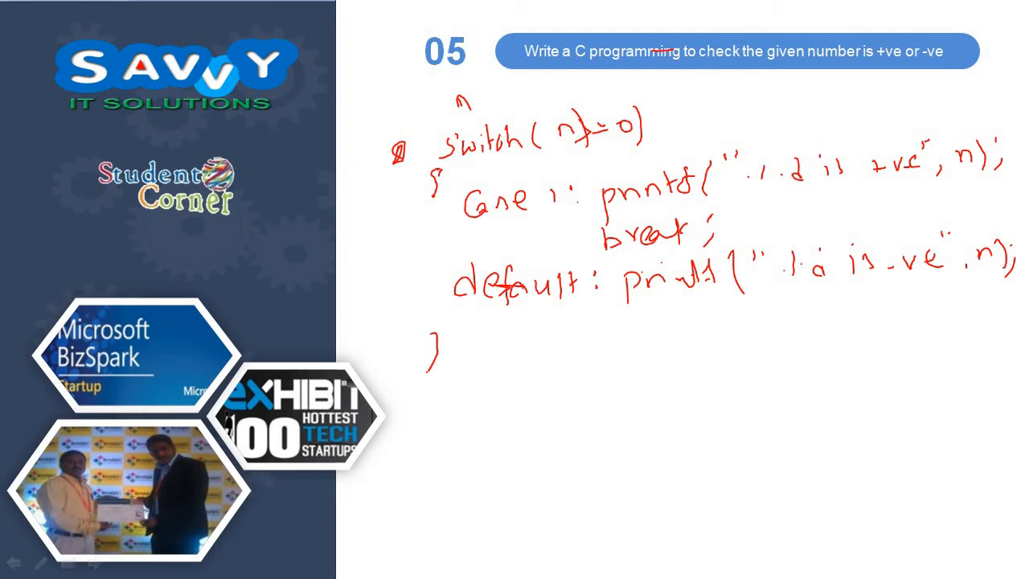